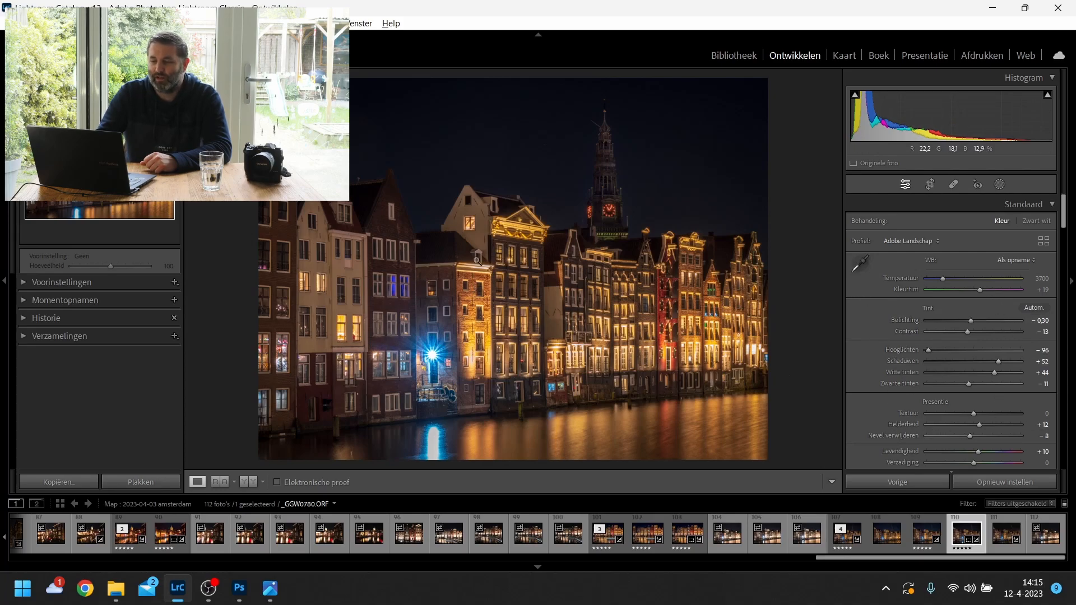
# - Open the night photo of the canal houses for editing in Adobe Photoshop 2022
pyautogui.rightClick(542, 273)
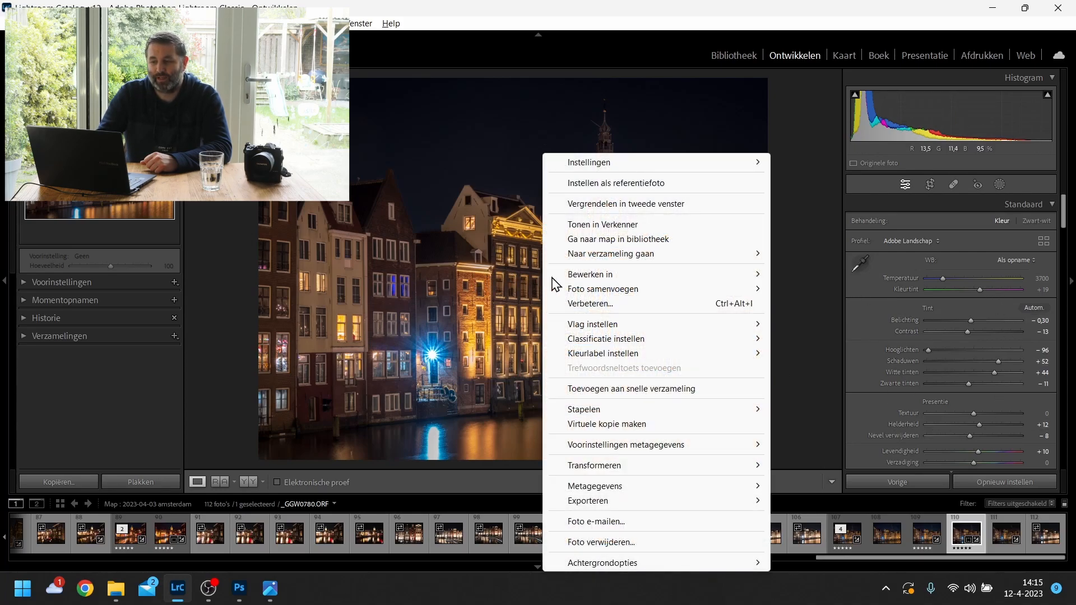
pyautogui.moveTo(607, 276)
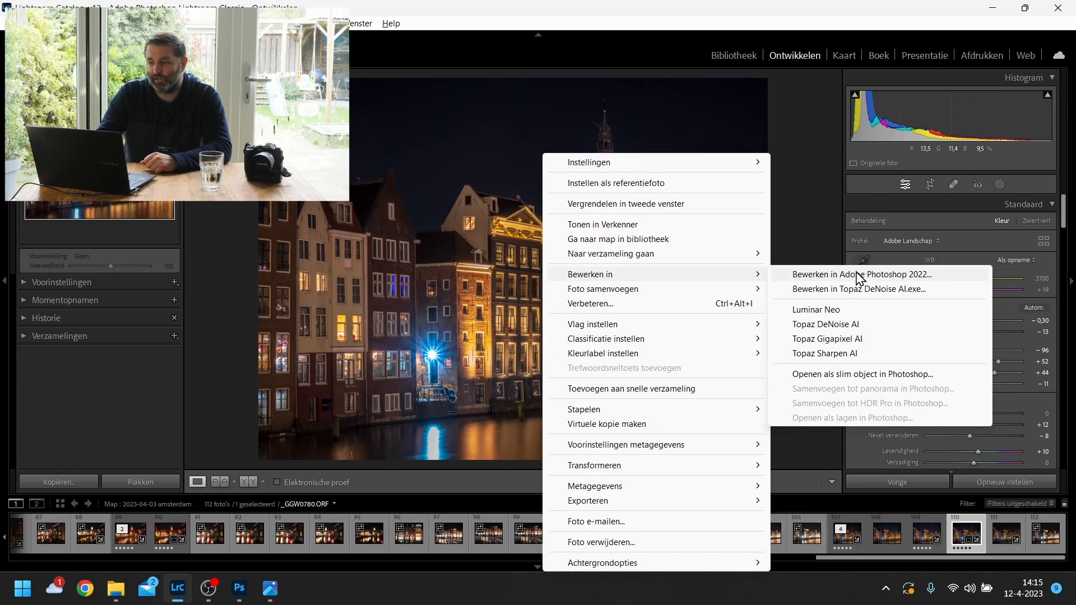
pyautogui.click(545, 5)
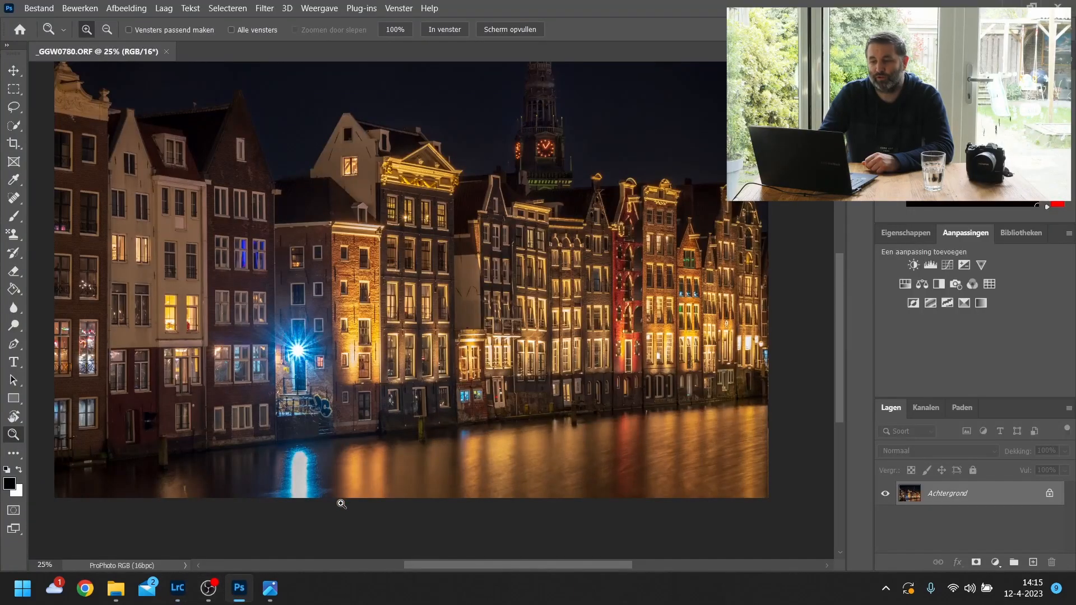
# - Flip the whole canvas vertically, and select and copy the entire flipped image
pyautogui.click(126, 8)
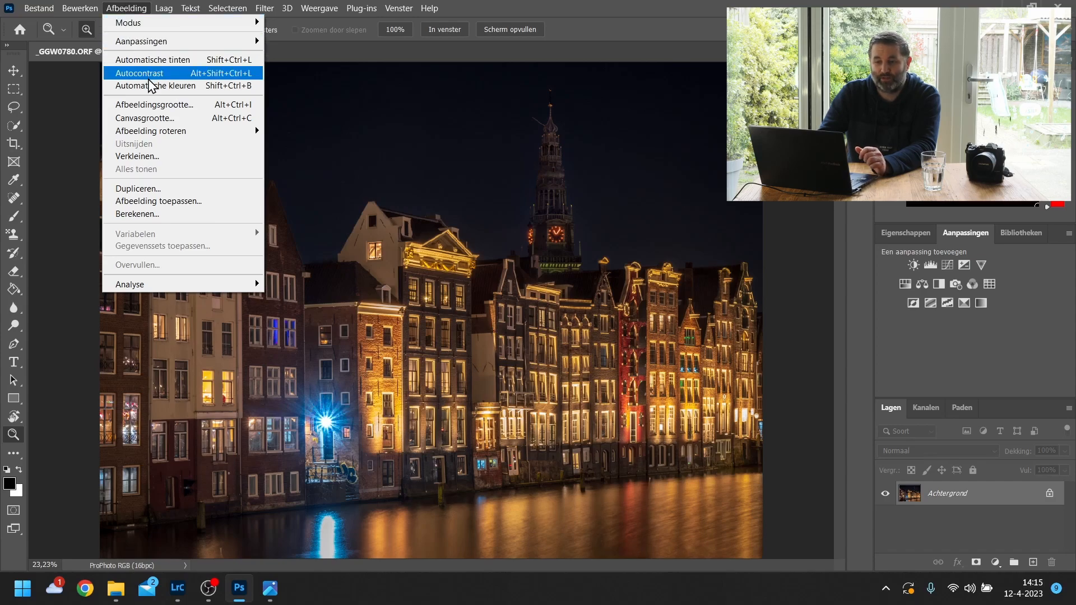
pyautogui.moveTo(150, 134)
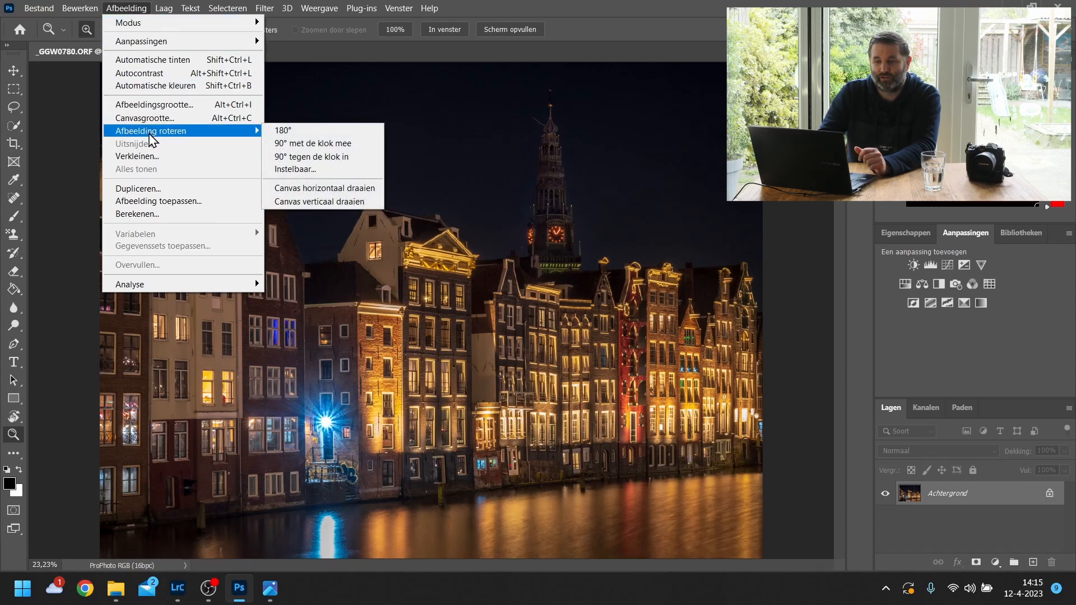
pyautogui.click(319, 201)
pyautogui.click(80, 8)
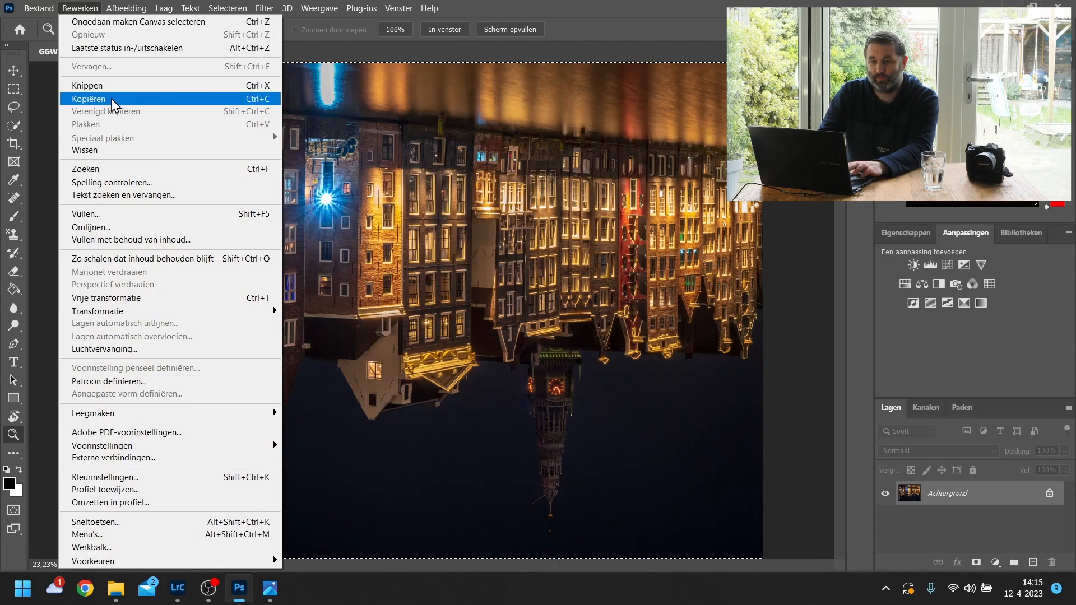
pyautogui.press('Escape')
pyautogui.hotkey('ctrl', 'a')
# - Undo the canvas selection and the vertical canvas flip
pyautogui.click(84, 7)
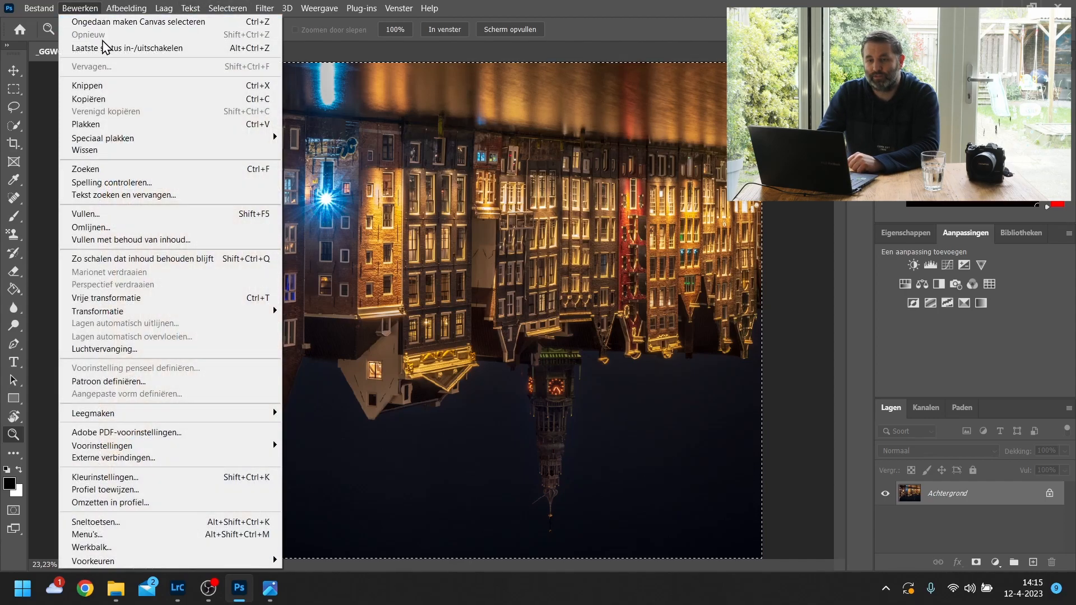
pyautogui.click(112, 24)
pyautogui.click(87, 8)
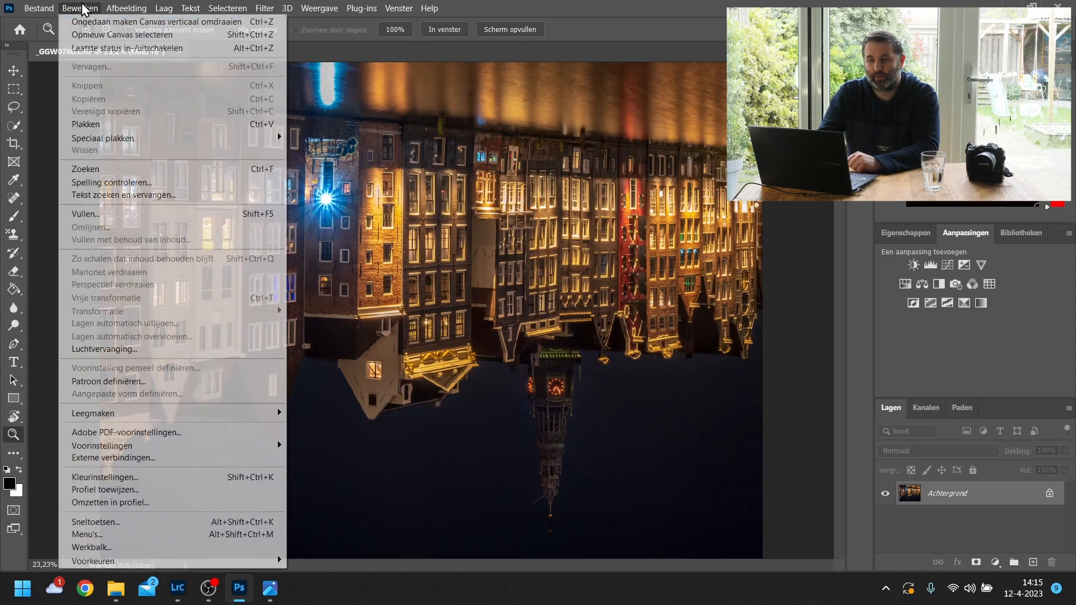
pyautogui.click(90, 19)
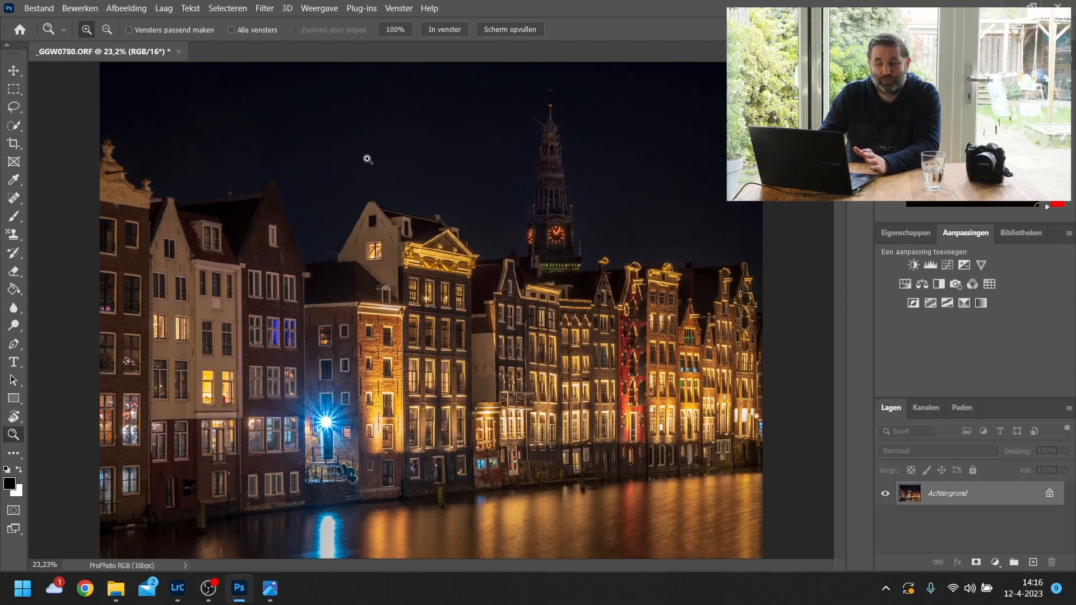
# - Paste the flipped copy as a new layer and move it down over the buildings
pyautogui.click(84, 10)
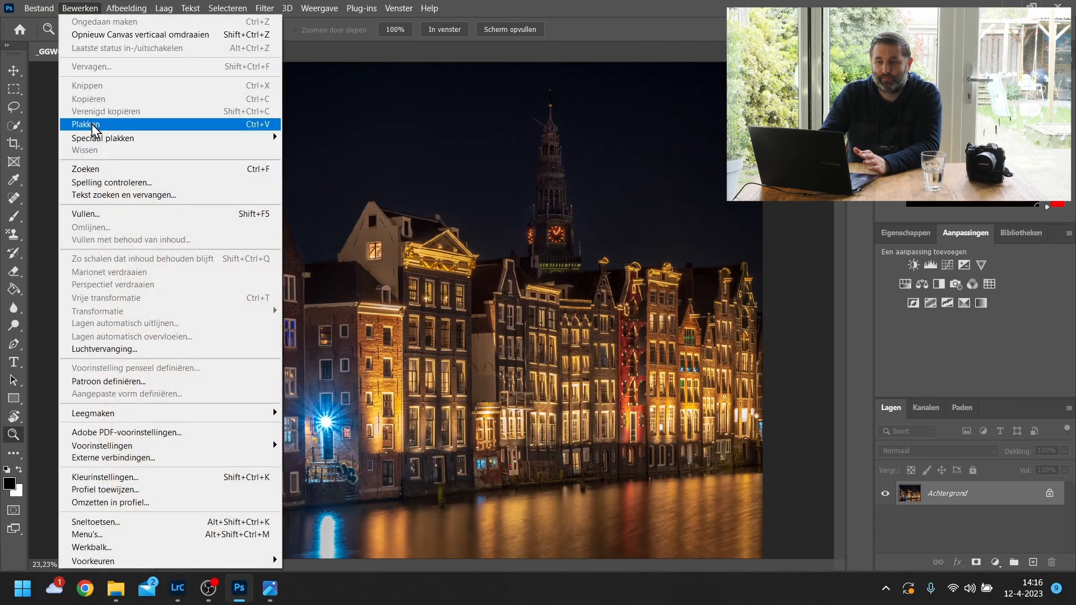
pyautogui.click(92, 126)
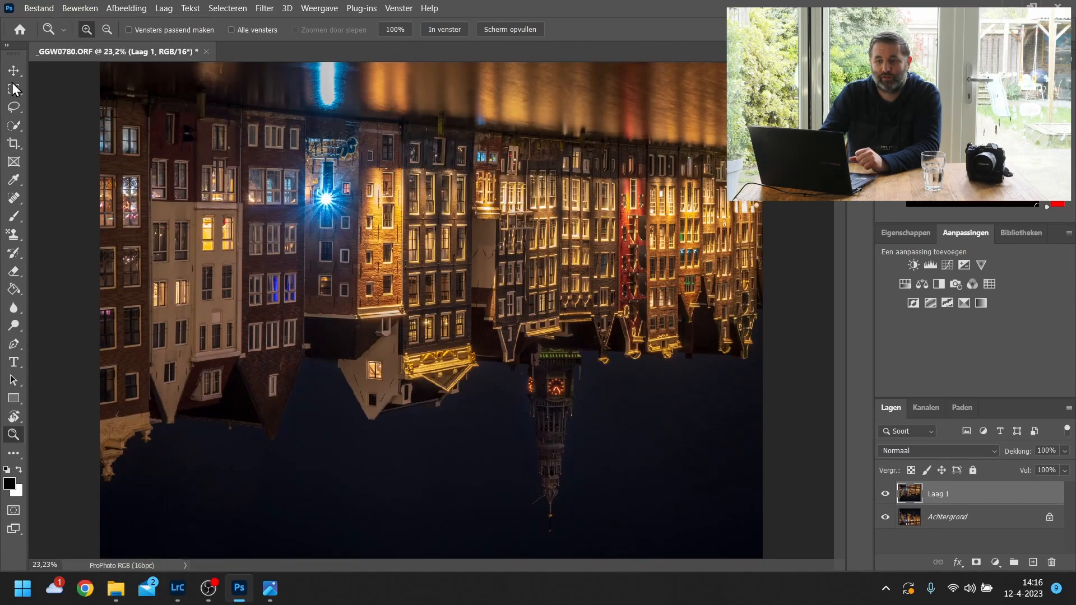
pyautogui.click(12, 70)
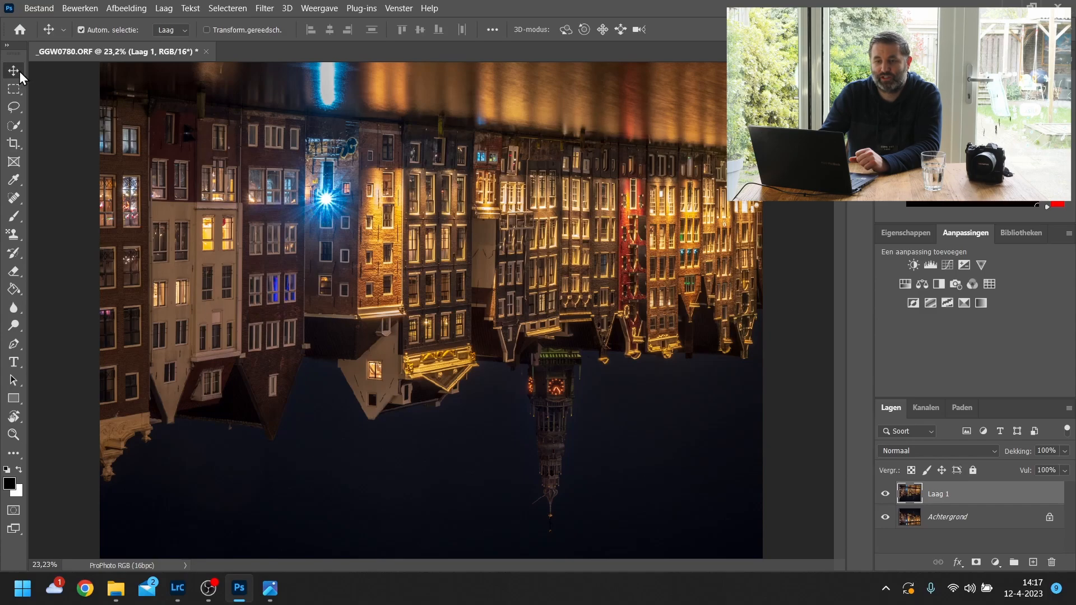
pyautogui.moveTo(418, 196); pyautogui.dragTo(410, 415)
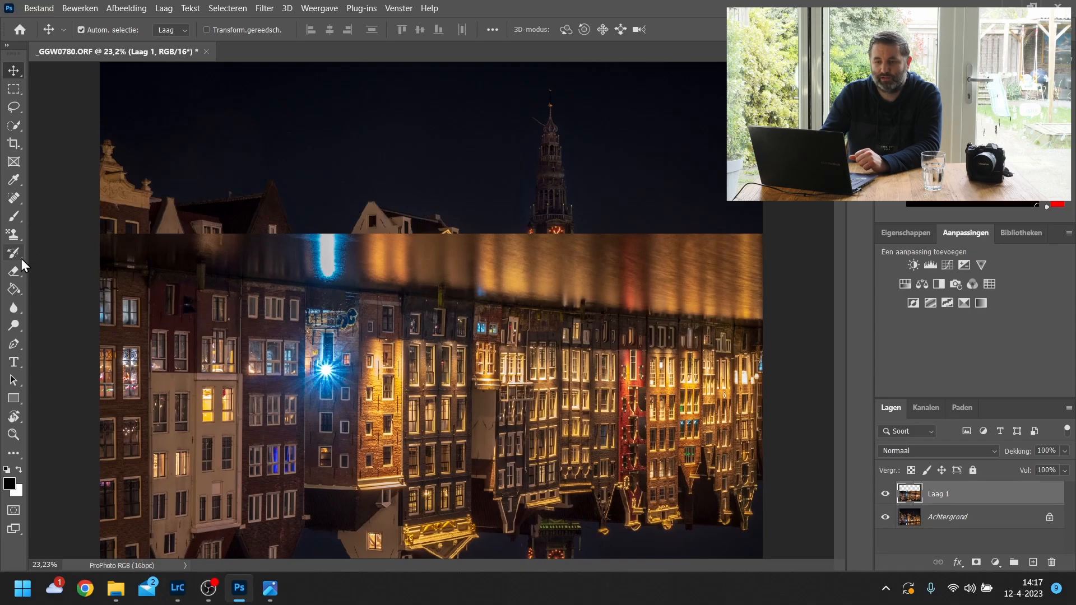
# - Erase part of the water along the flipped layer's upper edge with a soft 158 px eraser at 0% hardness
pyautogui.click(14, 273)
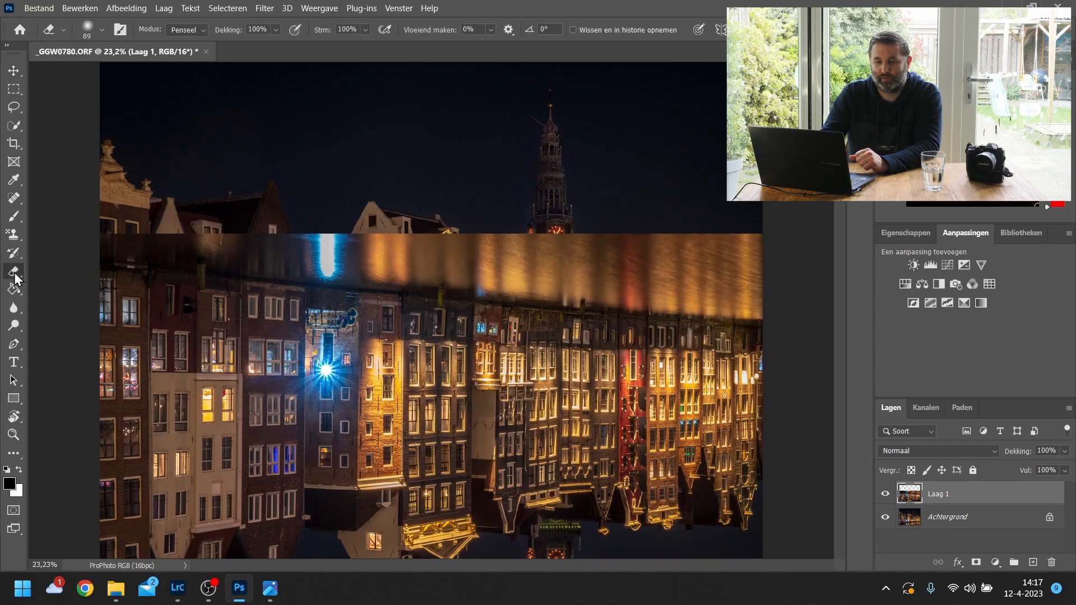
pyautogui.click(101, 29)
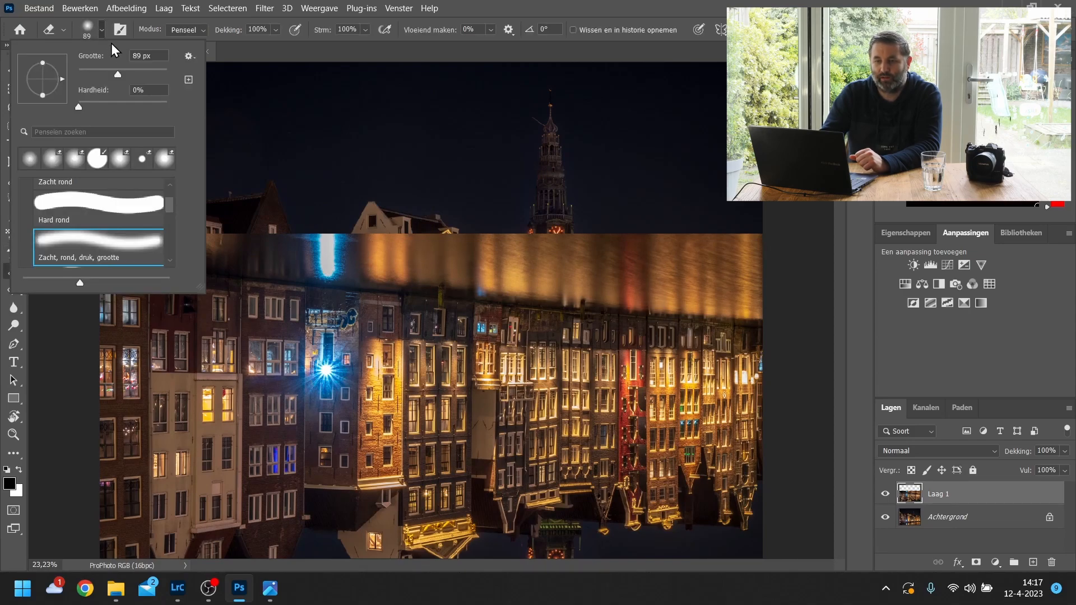
pyautogui.moveTo(118, 73); pyautogui.dragTo(133, 74)
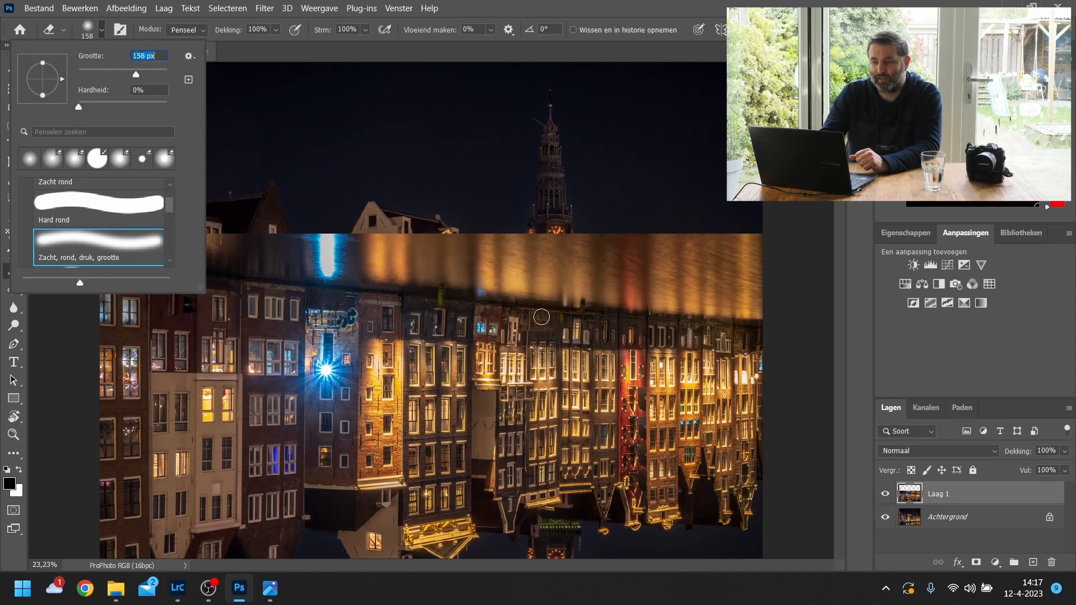
pyautogui.click(560, 239)
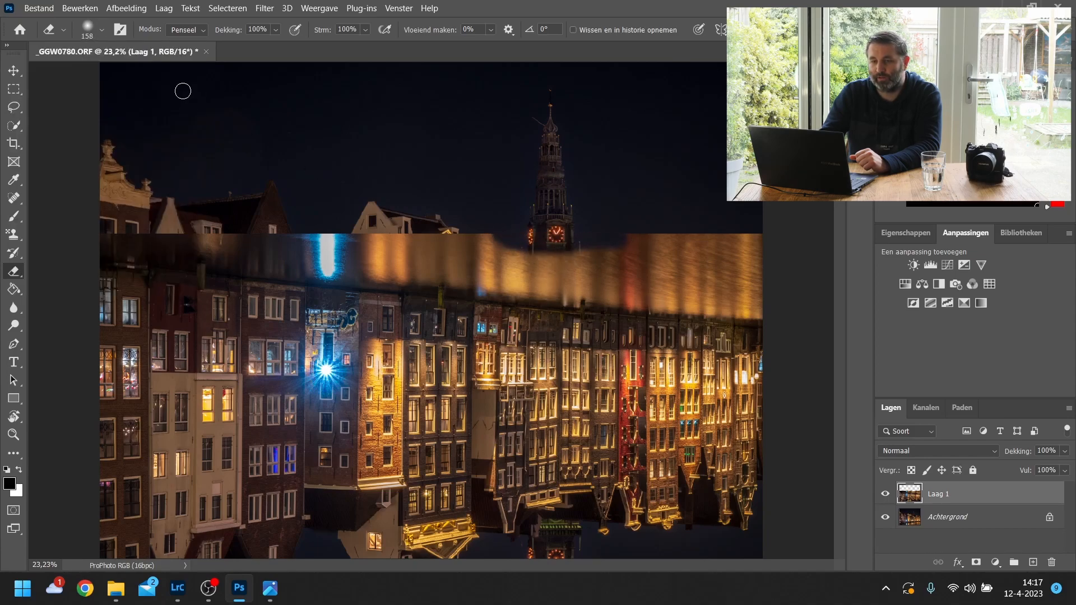
# - Enlarge the eraser to 385 px and erase the remaining water strip along the flipped layer's upper edge
pyautogui.click(102, 30)
pyautogui.moveTo(134, 68); pyautogui.dragTo(147, 72)
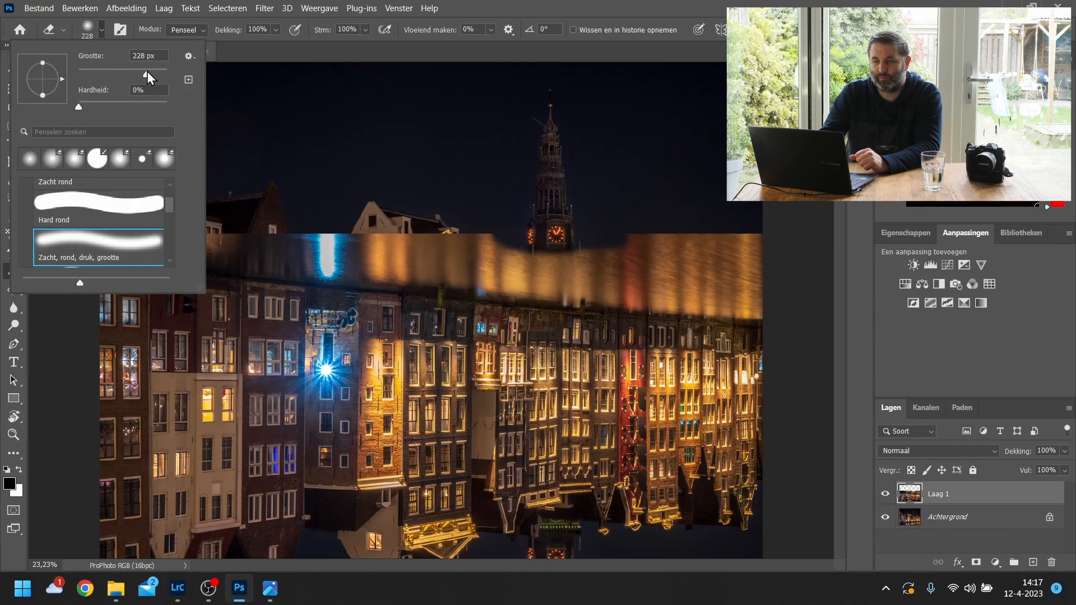
pyautogui.click(616, 250)
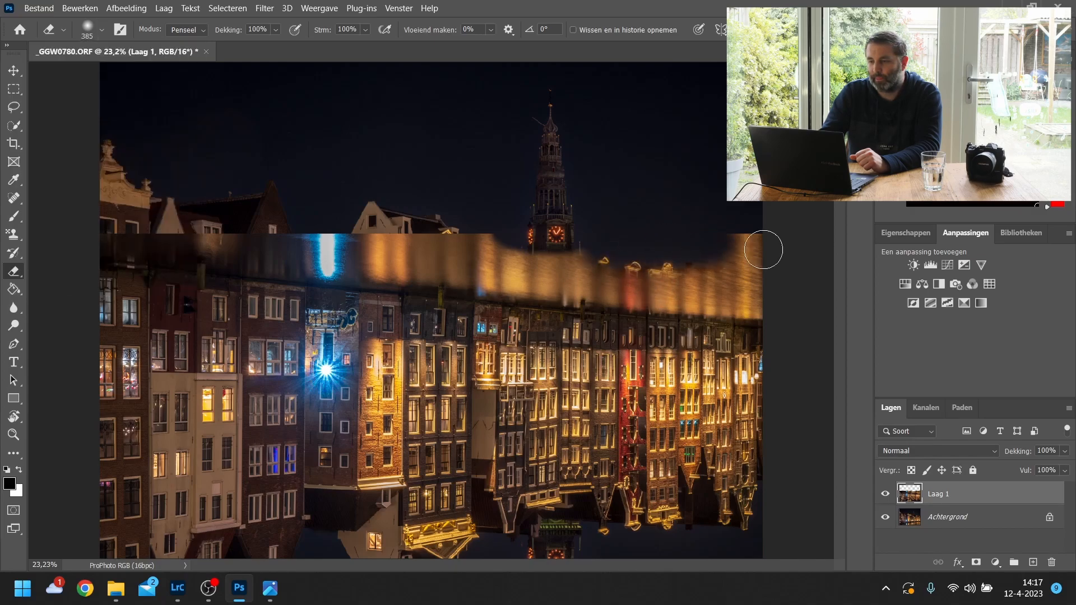
pyautogui.moveTo(769, 258)
pyautogui.mouseDown()
pyautogui.moveTo(739, 283)
pyautogui.moveTo(740, 298)
pyautogui.moveTo(659, 285)
pyautogui.moveTo(670, 272)
pyautogui.moveTo(714, 274)
pyautogui.moveTo(452, 247)
pyautogui.moveTo(598, 243)
pyautogui.moveTo(365, 238)
pyautogui.moveTo(415, 247)
pyautogui.moveTo(334, 252)
pyautogui.moveTo(104, 233)
pyautogui.moveTo(271, 243)
pyautogui.moveTo(465, 280)
pyautogui.moveTo(755, 296)
pyautogui.mouseUp()
# - Try the flipped layer as a reflection below the waterline, and move it back up over the buildings
pyautogui.click(14, 72)
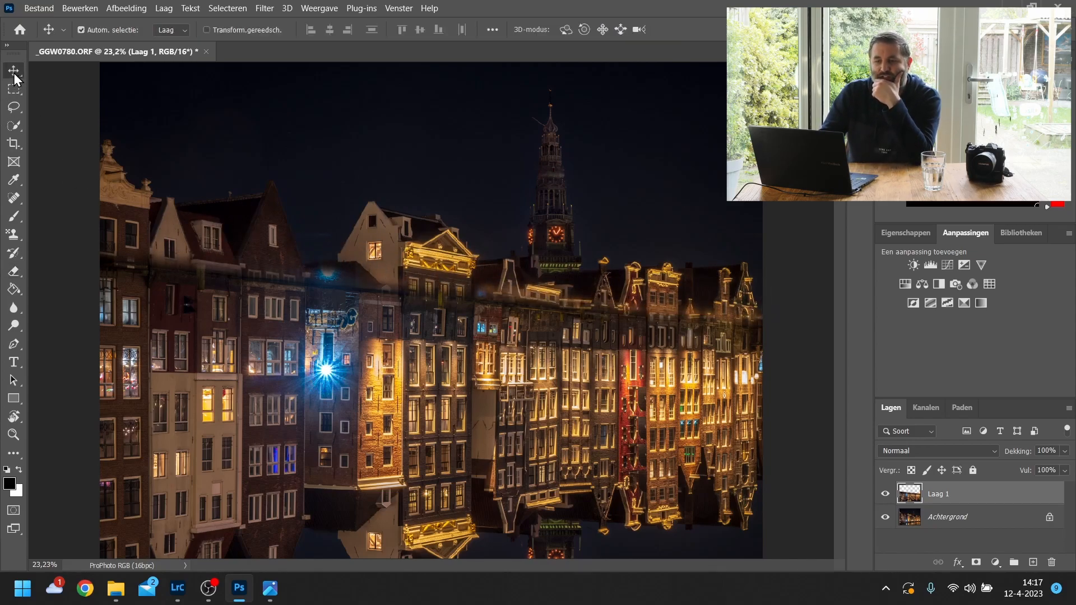
pyautogui.moveTo(464, 324); pyautogui.dragTo(497, 560)
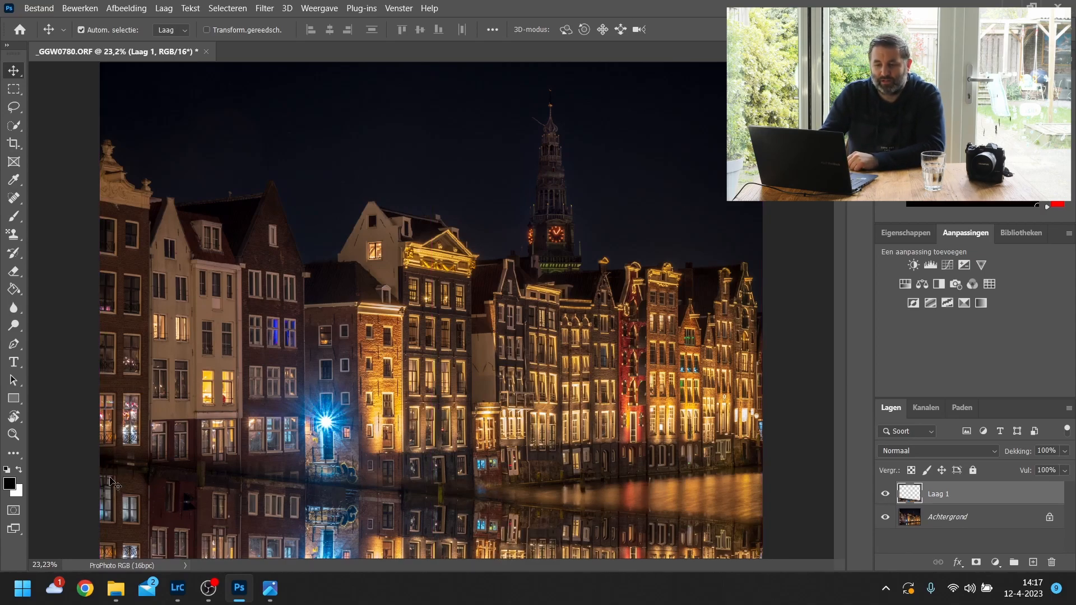
pyautogui.moveTo(416, 521); pyautogui.dragTo(414, 334)
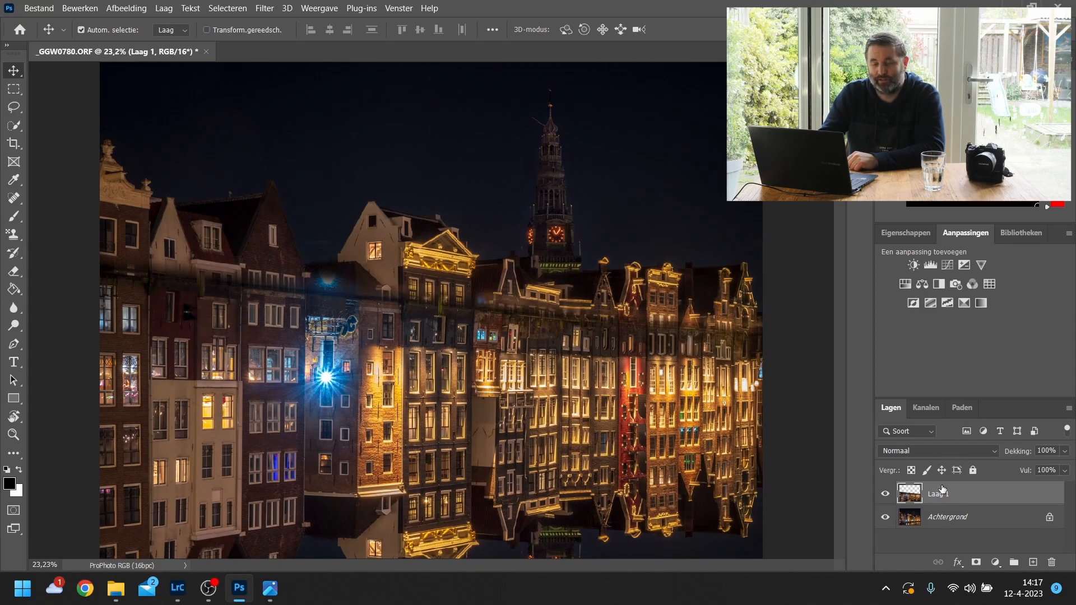
# - Set the flipped layer's fill to 80% and start a free transform on it for reshaping
pyautogui.hotkey('shift', '8')
pyautogui.click(81, 8)
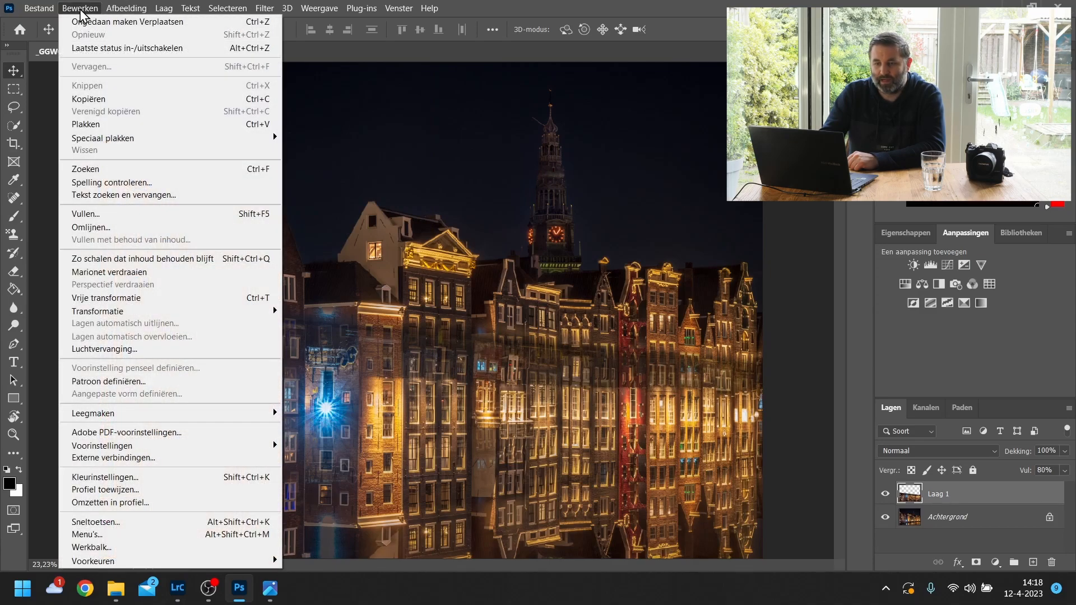
pyautogui.click(129, 297)
pyautogui.rightClick(430, 330)
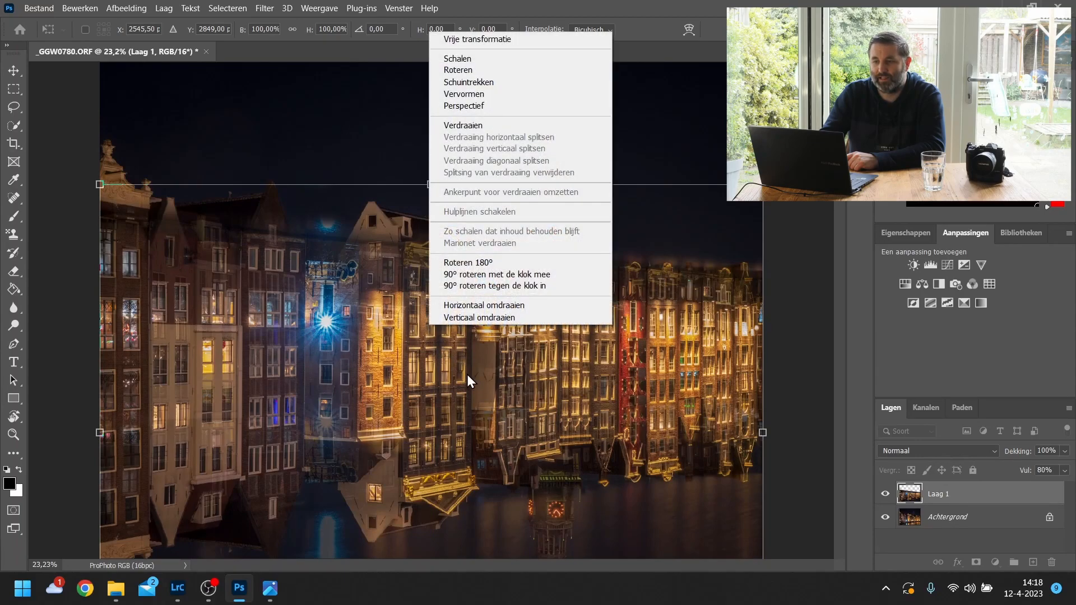
pyautogui.click(483, 100)
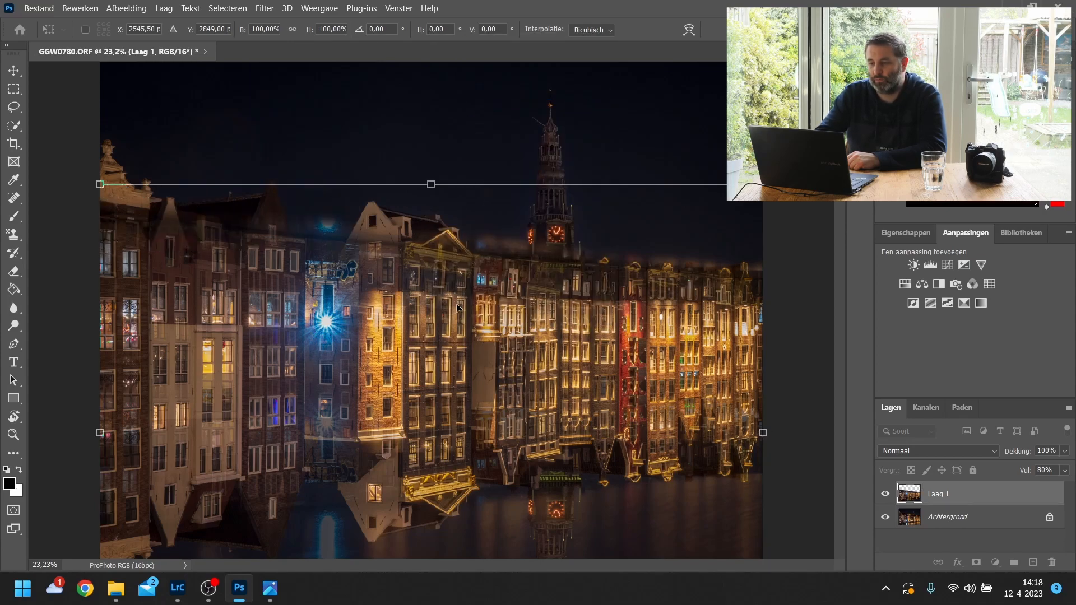
# - Move the flipped layer down and skew it vertically by about -6.85° to slope with the quay
pyautogui.moveTo(457, 306); pyautogui.dragTo(453, 406)
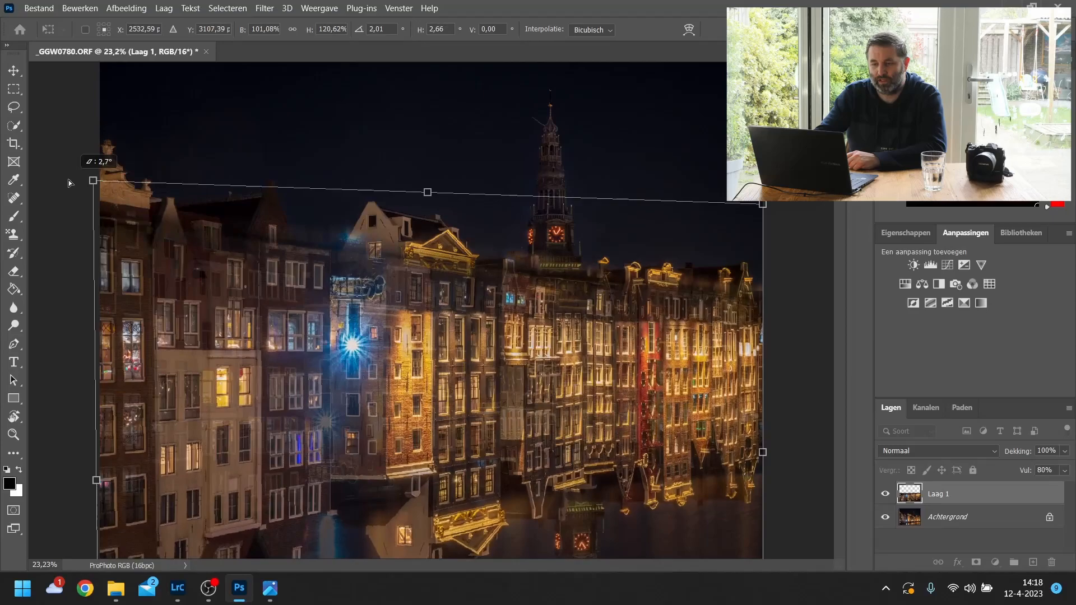
pyautogui.moveTo(71, 181); pyautogui.dragTo(102, 267)
pyautogui.hotkey('ctrl', 'z')
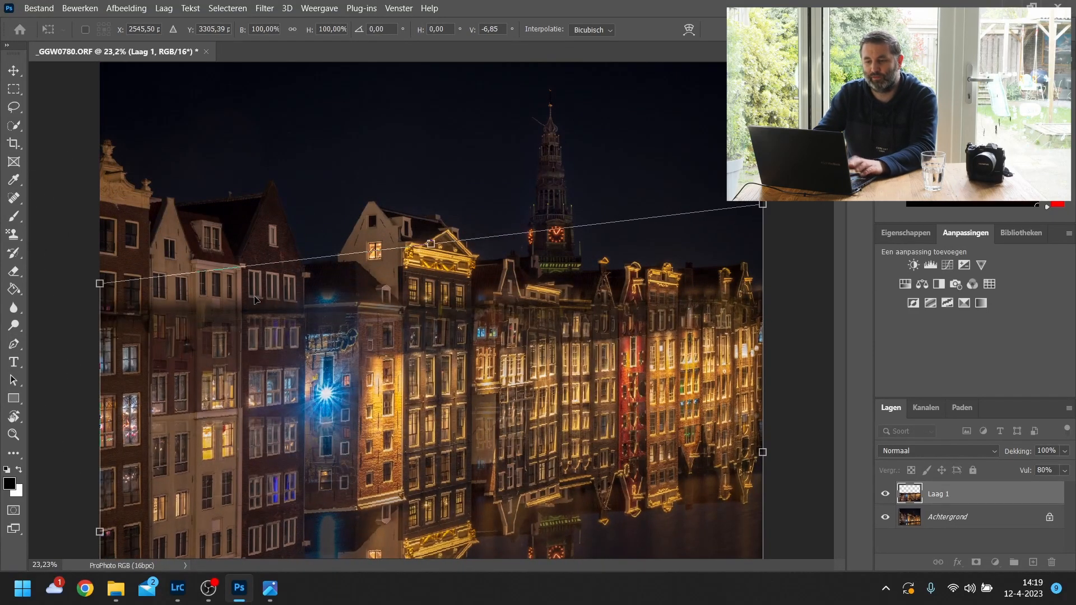
# - Increase the flipped layer's vertical skew to about -9.50° and lower the layer onto the water
pyautogui.moveTo(754, 397); pyautogui.dragTo(674, 493)
pyautogui.moveTo(767, 558); pyautogui.dragTo(767, 527)
pyautogui.moveTo(522, 432); pyautogui.dragTo(521, 545)
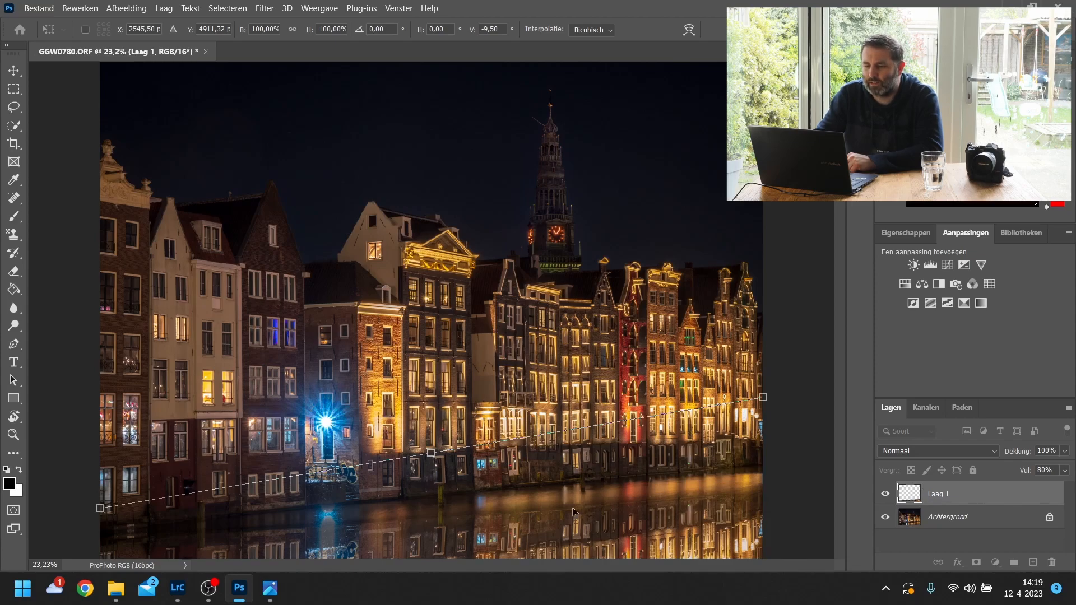
# - Refine the flipped layer's vertical skew to about -10.91° and align it as a reflection below the quay line
pyautogui.moveTo(662, 514); pyautogui.dragTo(662, 393)
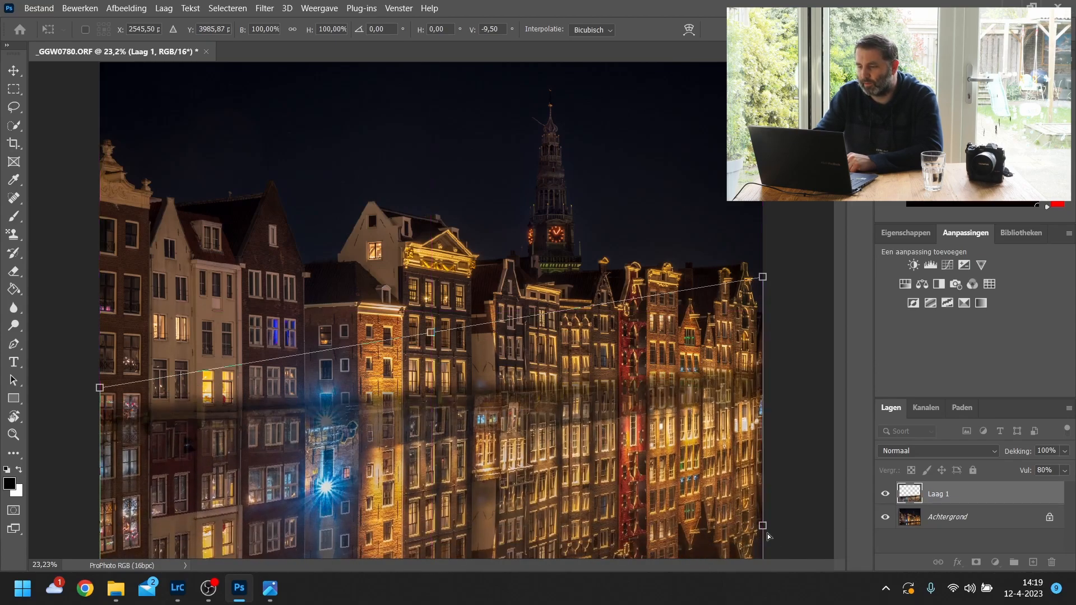
pyautogui.moveTo(764, 527); pyautogui.dragTo(766, 504)
pyautogui.moveTo(582, 426); pyautogui.dragTo(583, 454)
pyautogui.moveTo(761, 529); pyautogui.dragTo(763, 538)
pyautogui.moveTo(623, 436); pyautogui.dragTo(615, 522)
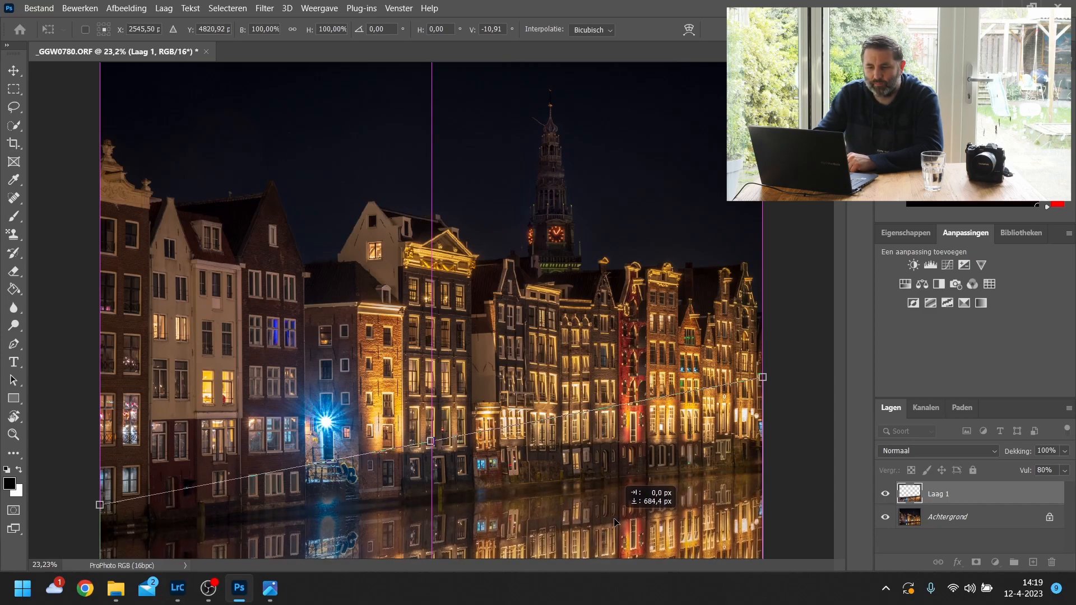
pyautogui.moveTo(614, 519); pyautogui.dragTo(614, 520)
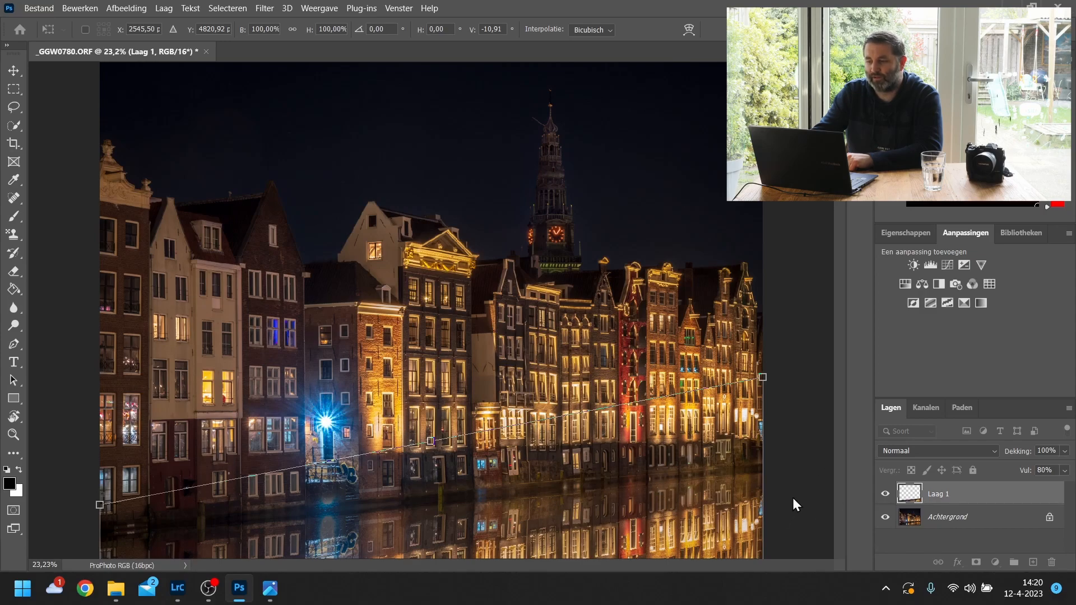
# - Compare several fill values for the reflection layer and set its fill to 90%
pyautogui.click(1065, 473)
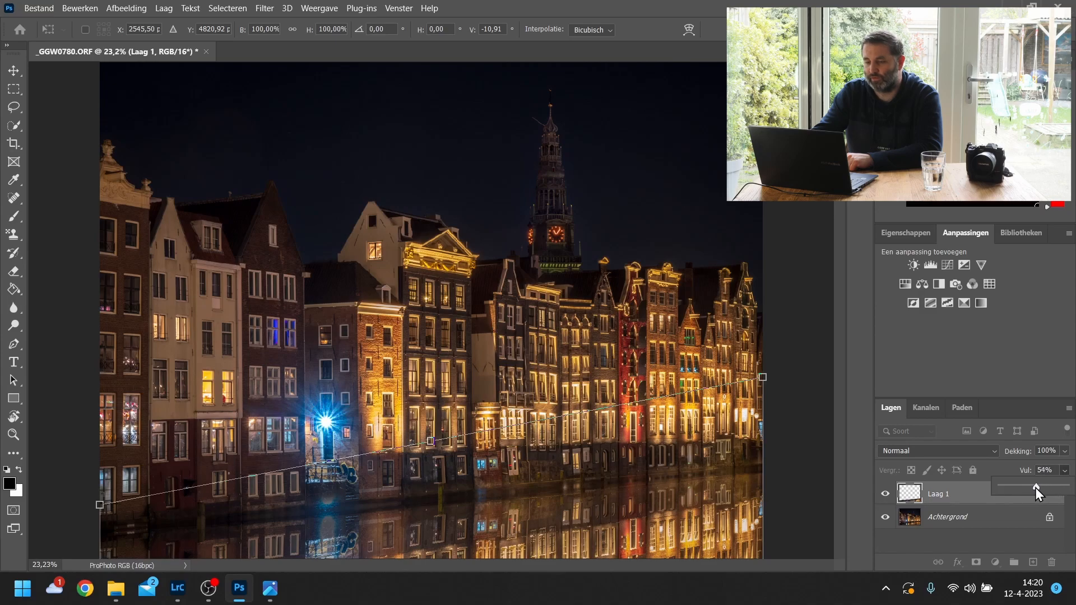
pyautogui.moveTo(1017, 490); pyautogui.dragTo(1040, 491)
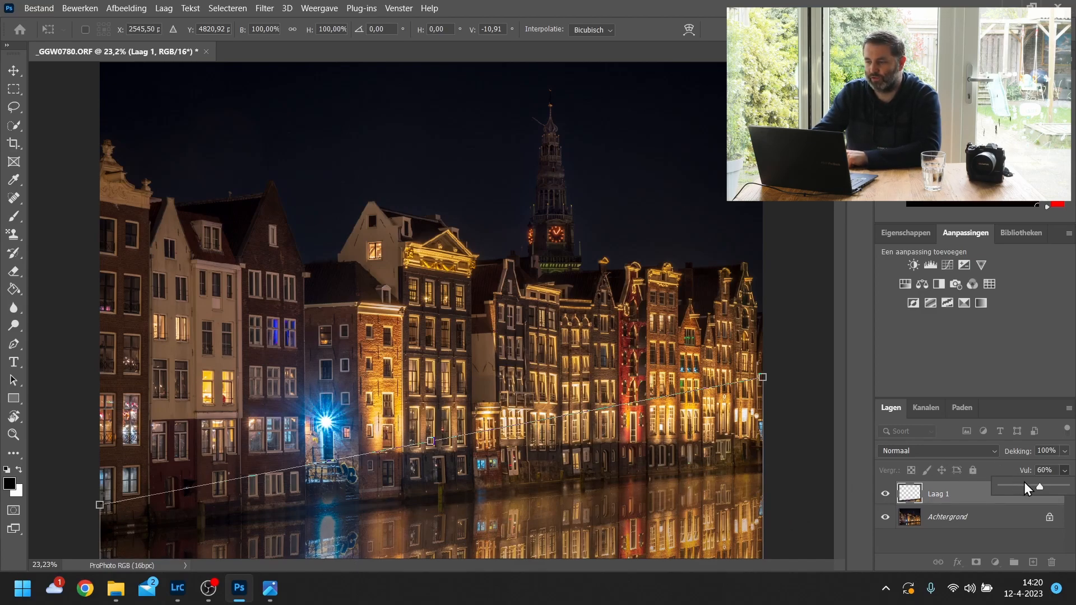
pyautogui.moveTo(1026, 489); pyautogui.dragTo(1019, 488)
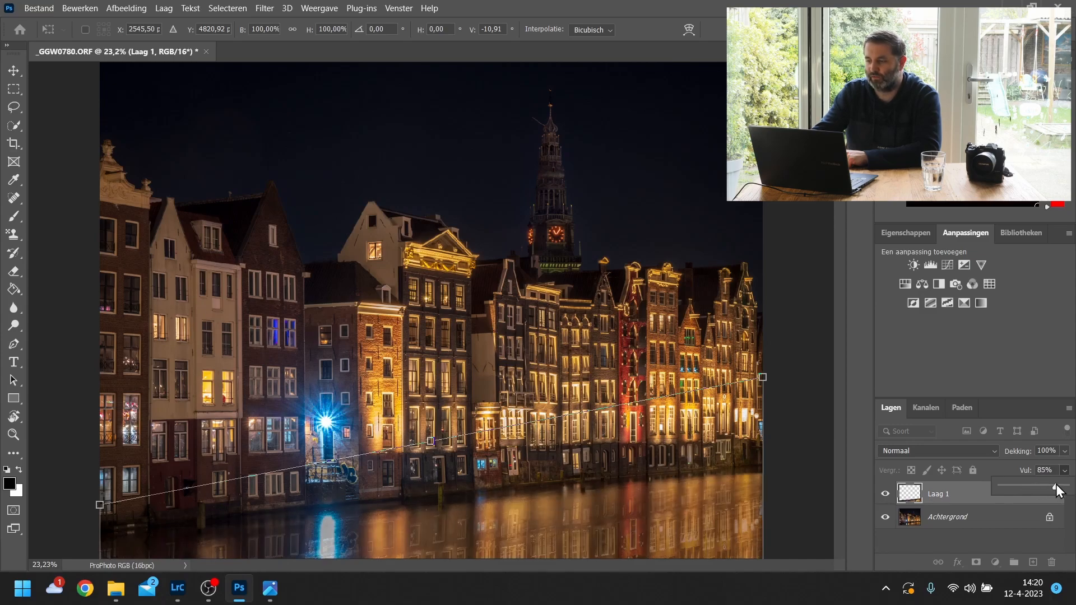
pyautogui.moveTo(1056, 484); pyautogui.dragTo(1057, 484)
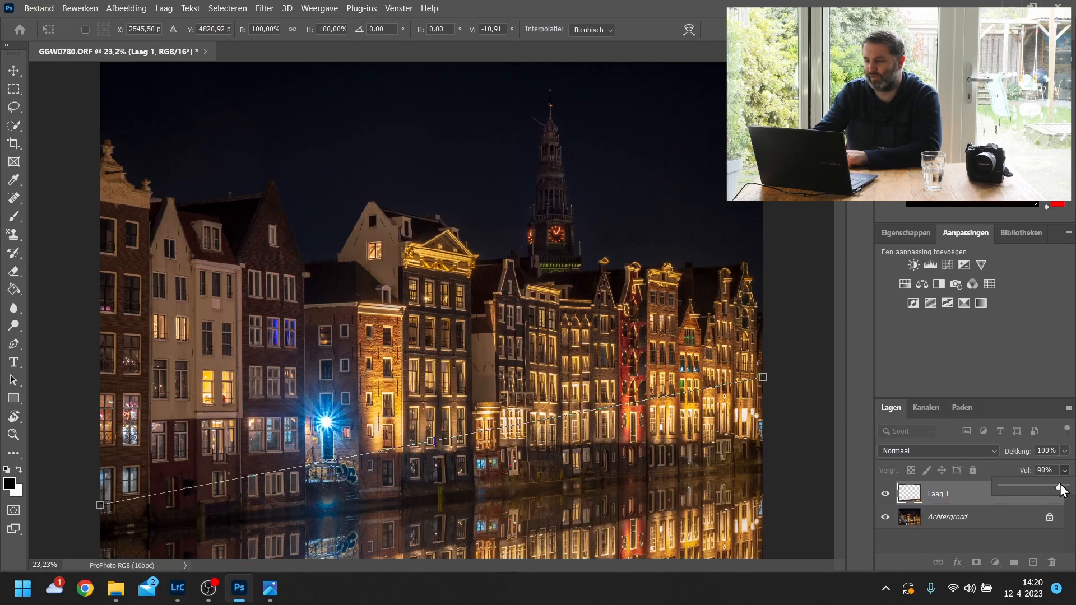
# - Raise the reflection layer's fill to 95% and commit its free transform
pyautogui.moveTo(1059, 485); pyautogui.dragTo(1063, 486)
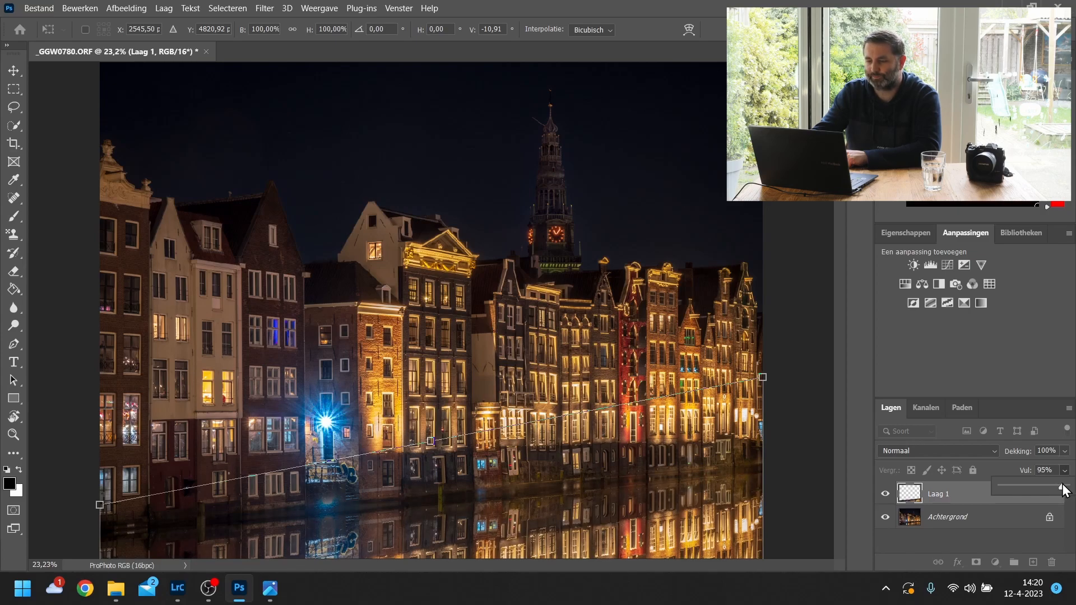
pyautogui.click(601, 38)
pyautogui.click(945, 495)
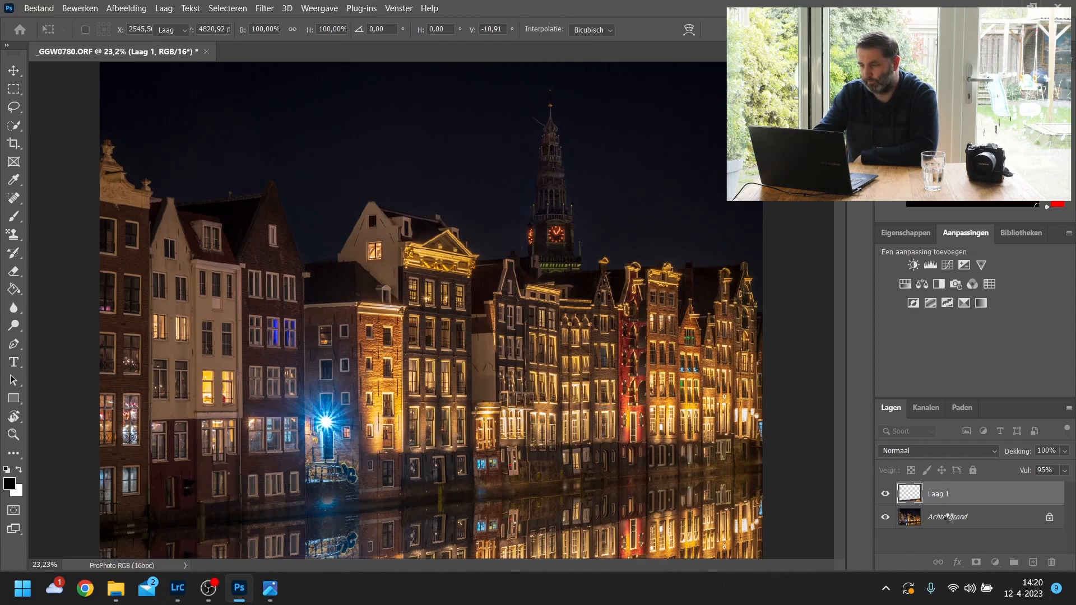
# - Apply a Gaussian Blur with a radius of 4.9 pixels to the reflection layer
pyautogui.click(263, 8)
pyautogui.moveTo(328, 257)
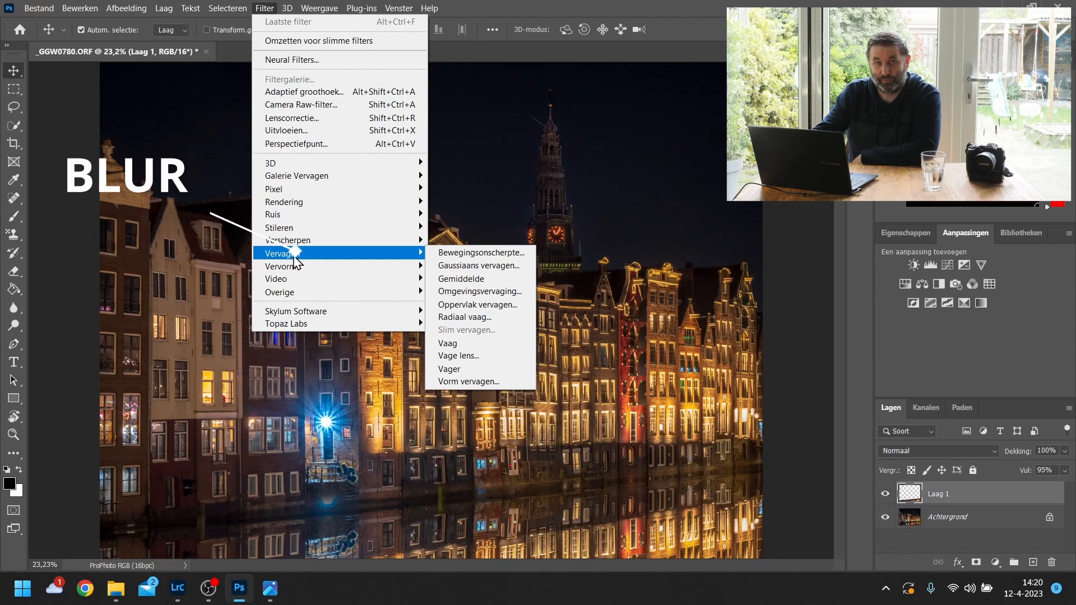
pyautogui.click(476, 267)
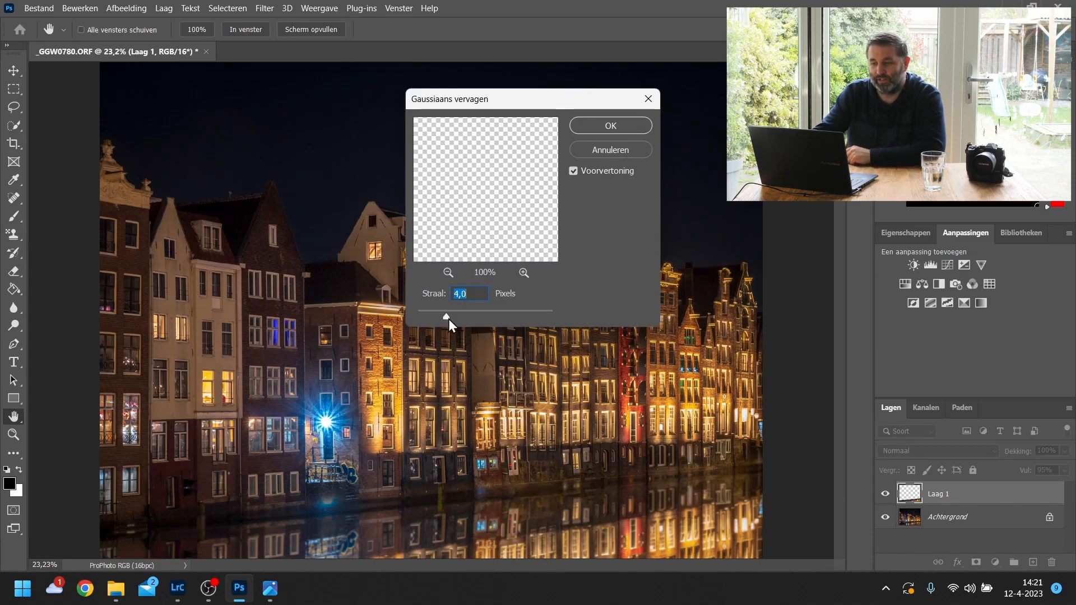
pyautogui.moveTo(447, 318); pyautogui.dragTo(467, 323)
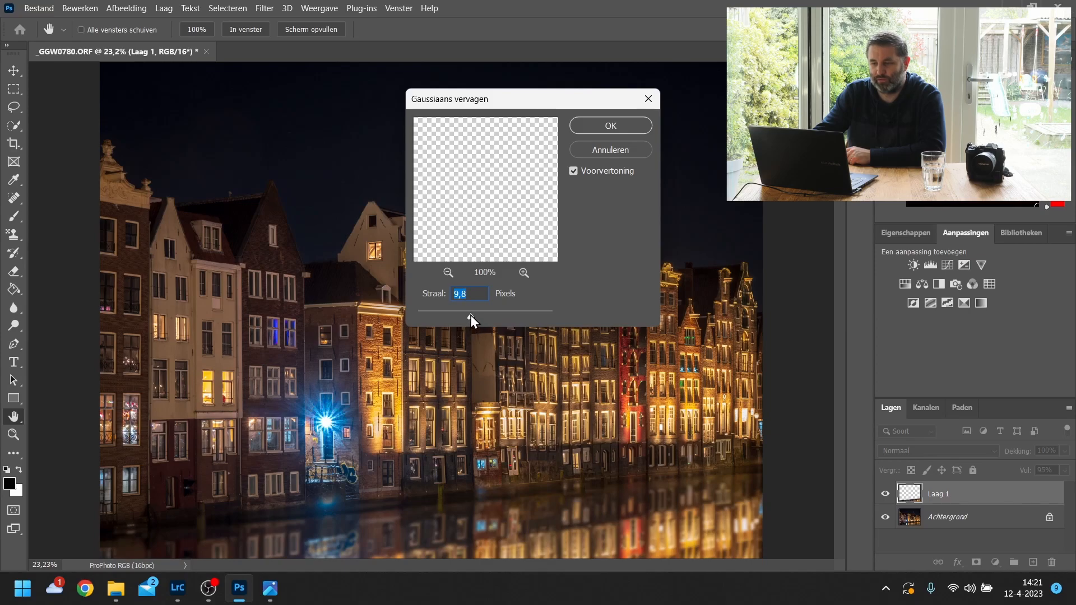
pyautogui.moveTo(470, 318)
pyautogui.mouseDown()
pyautogui.moveTo(548, 317)
pyautogui.moveTo(454, 315)
pyautogui.mouseUp()
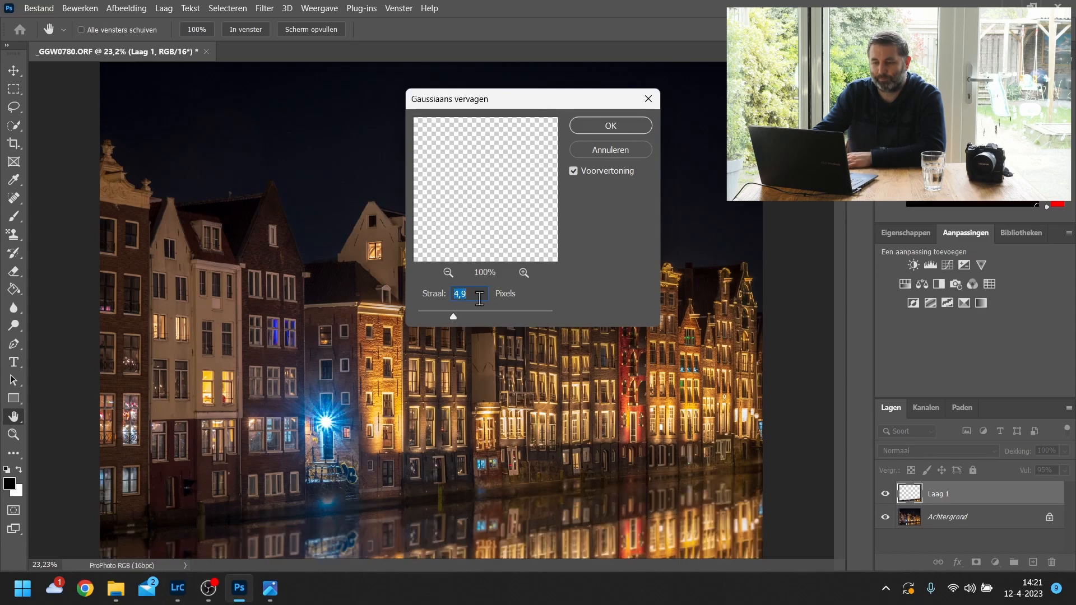
pyautogui.click(596, 126)
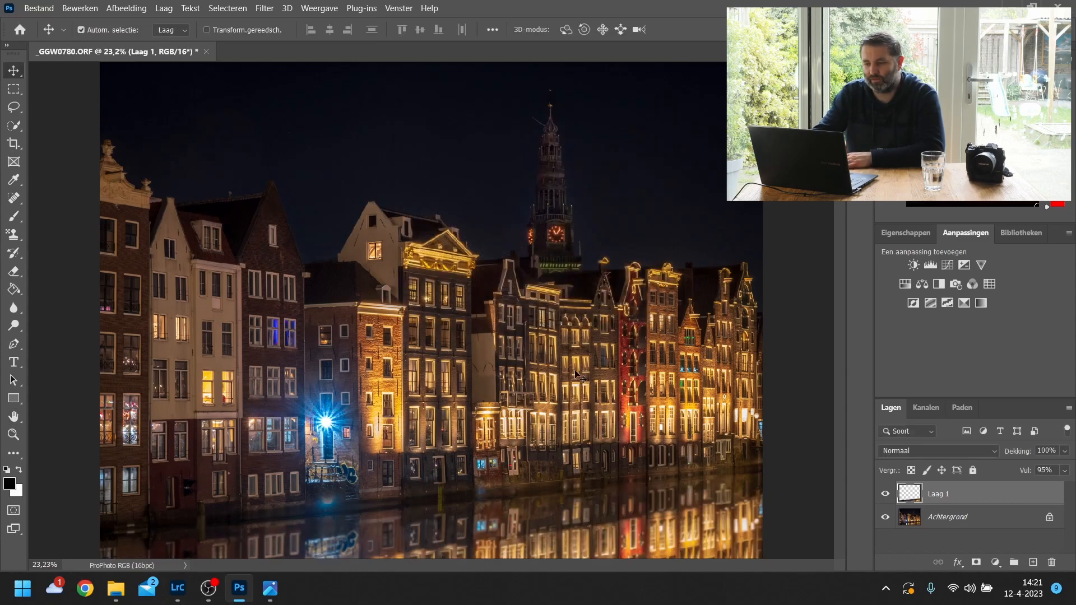
# - Examine the blurred reflection along the quay at 66.67% magnification and return to the full image
pyautogui.click(16, 434)
pyautogui.click(594, 524)
pyautogui.click(594, 524)
pyautogui.click(594, 524)
pyautogui.click(594, 524)
pyautogui.moveTo(541, 565); pyautogui.dragTo(596, 552)
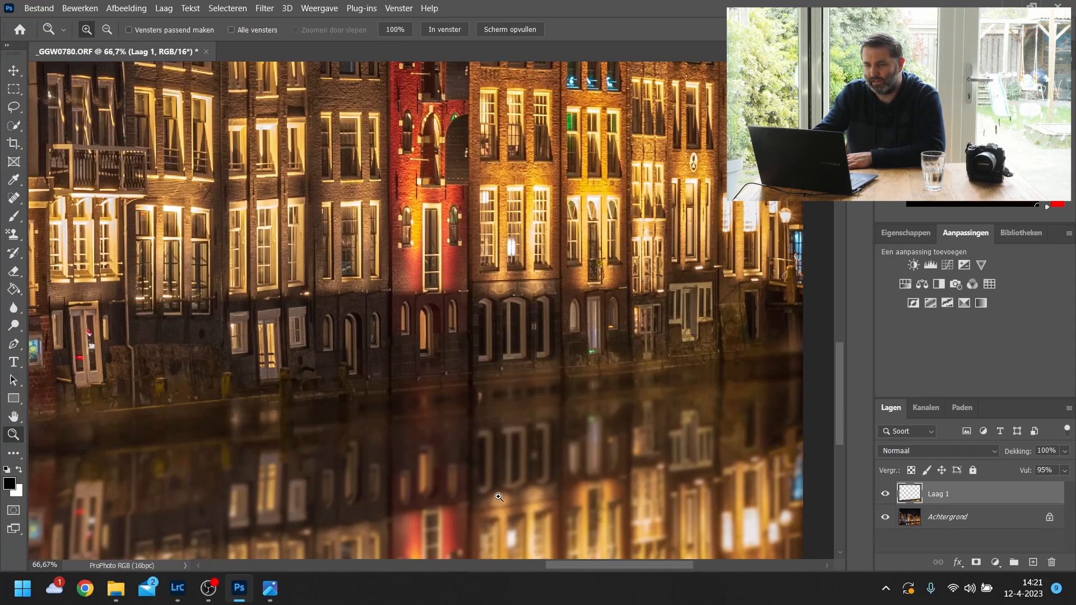
pyautogui.rightClick(401, 383)
pyautogui.click(425, 389)
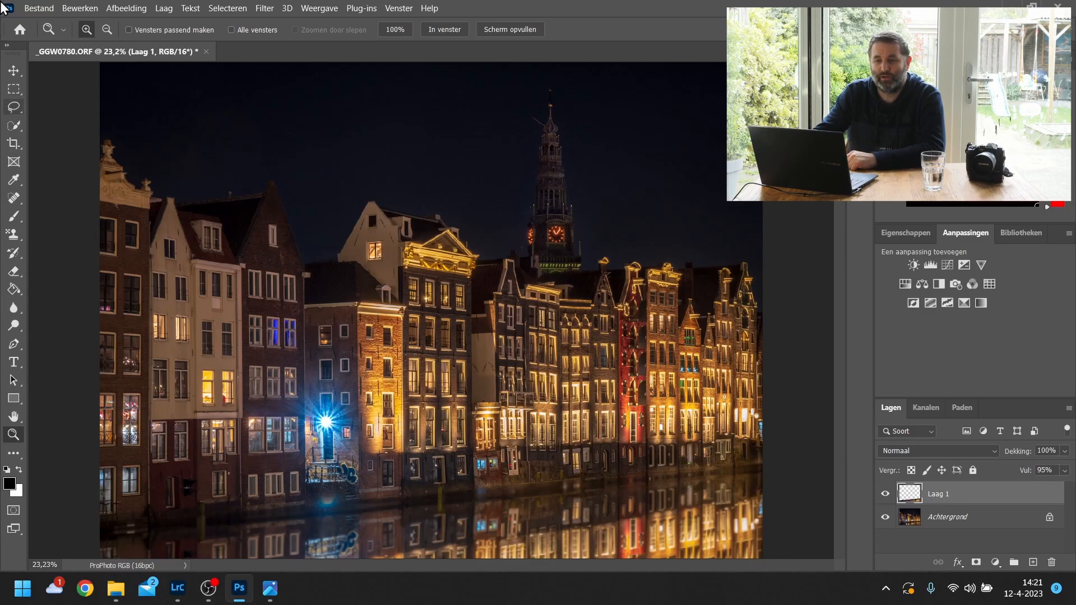
# - Switch to Lightroom Classic to view the canal house photo, and return to Photoshop to locate the Free Transform command
pyautogui.click(38, 8)
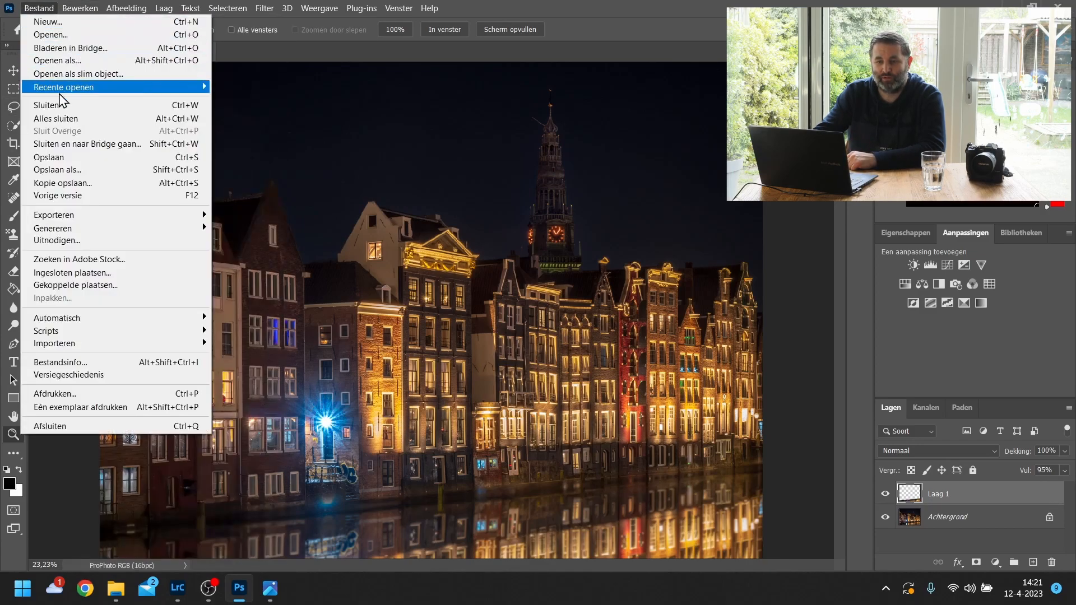
pyautogui.click(177, 589)
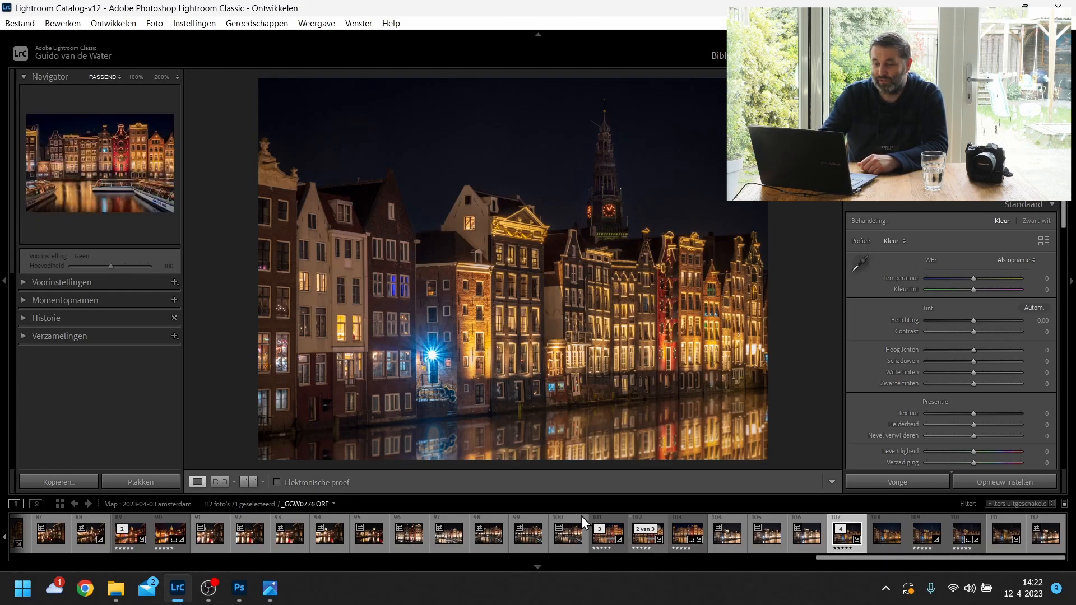
pyautogui.click(240, 588)
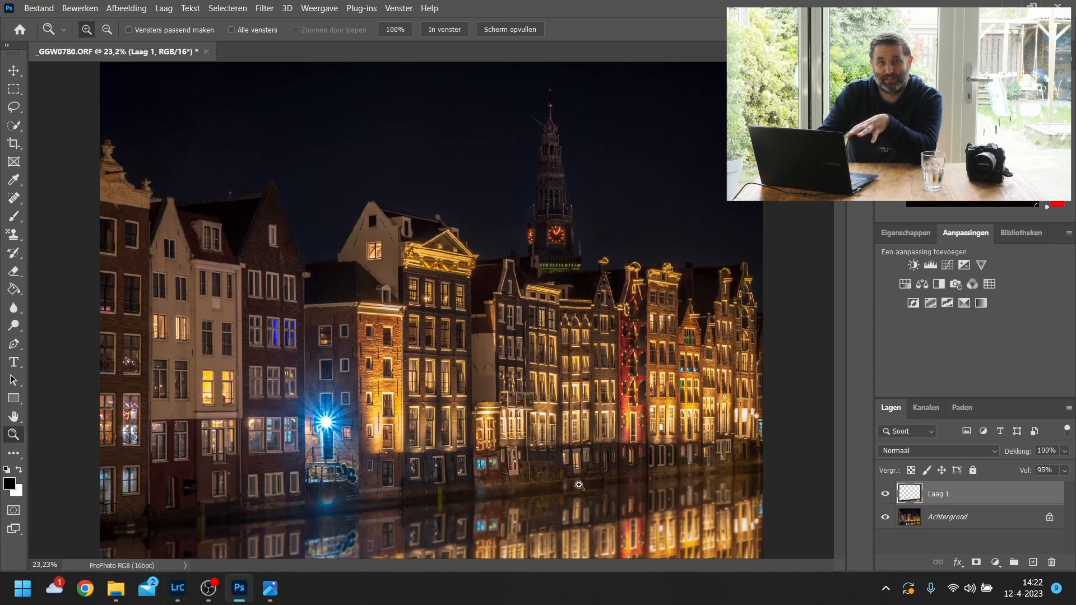
pyautogui.click(81, 8)
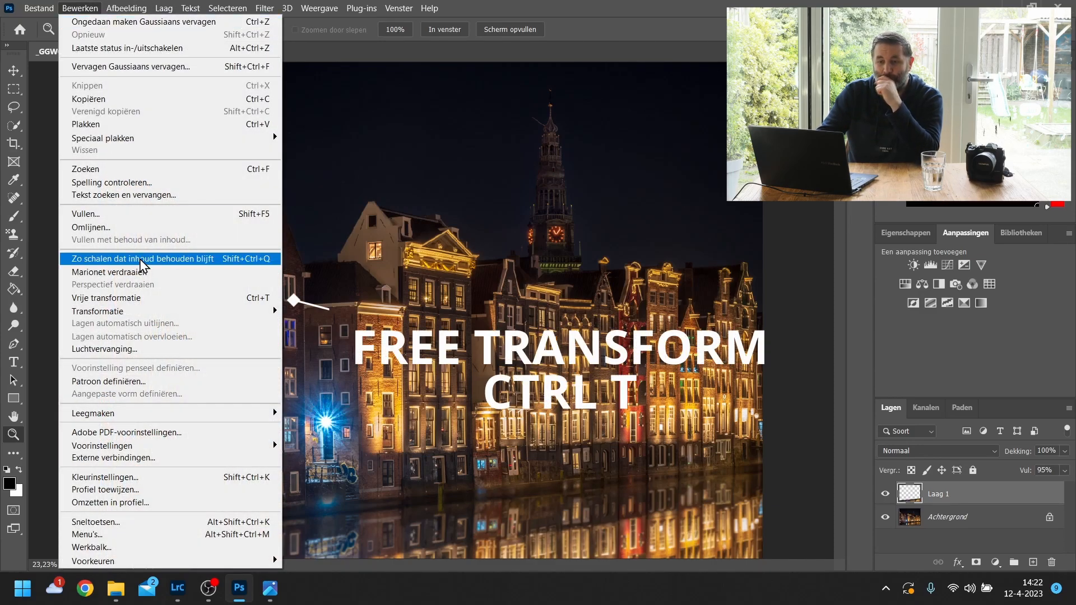